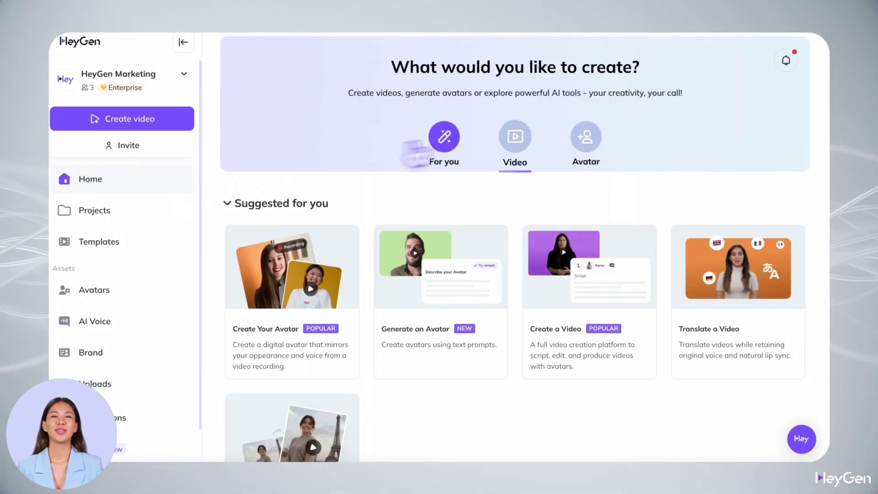
Start a new scripted video from the Video tab
left_click(515, 136)
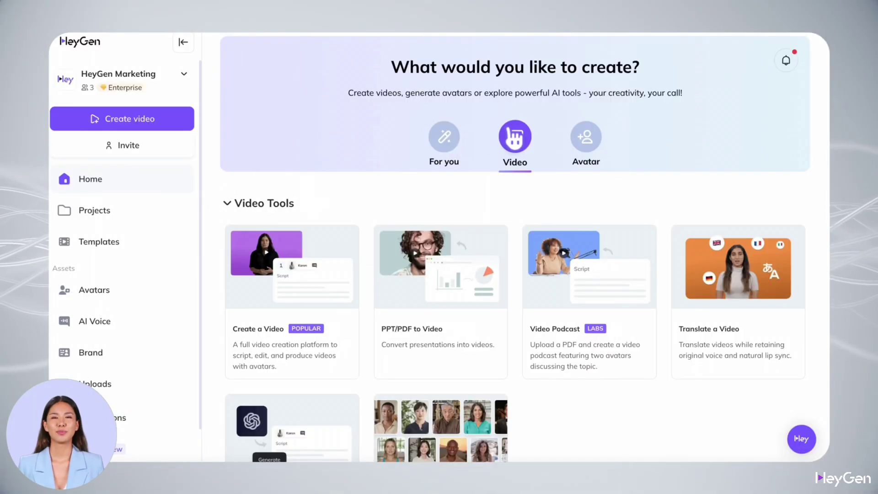
scroll(514, 137, "down", 4)
left_click(290, 293)
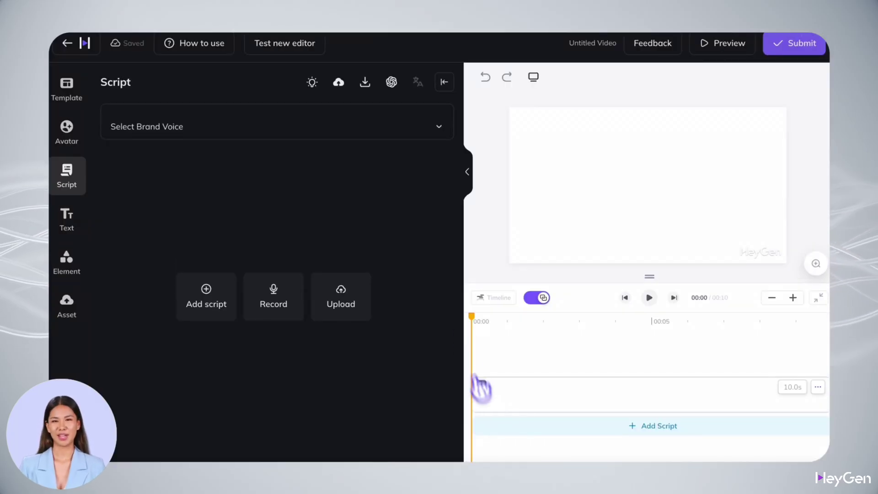
Have GPT4 Script Writer turn 'I need prepare a video' into a shorter pitch, then apply it
left_click(391, 82)
left_click(266, 394)
type("I need prepa")
type("re a video")
left_click(653, 398)
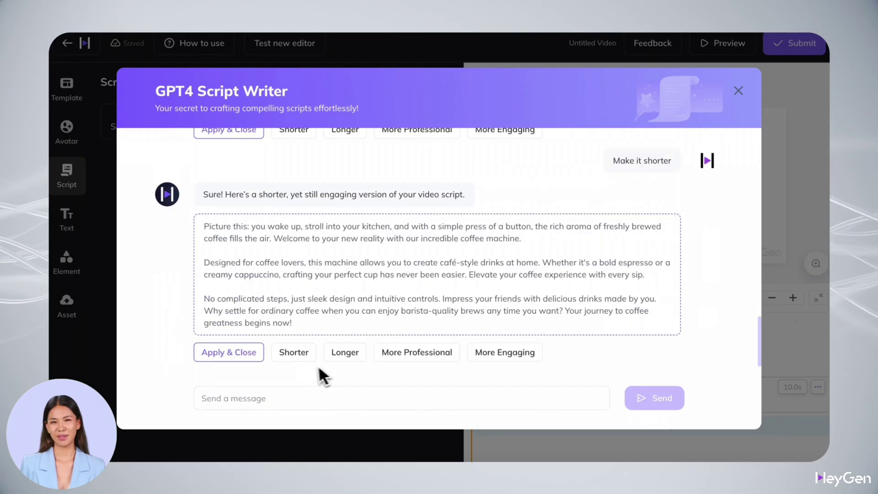
left_click(238, 357)
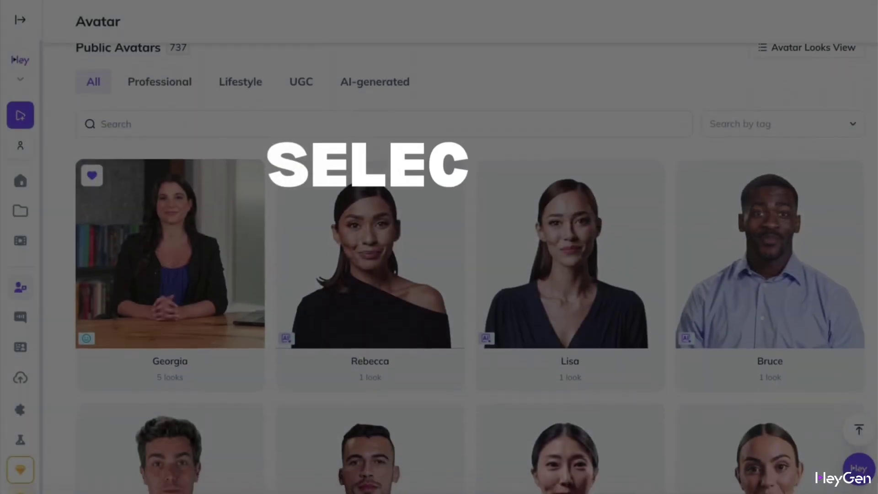
Browse the Professional and Lifestyle public avatars in the avatar library
scroll(470, 266, "down", 5)
scroll(470, 266, "down", 2)
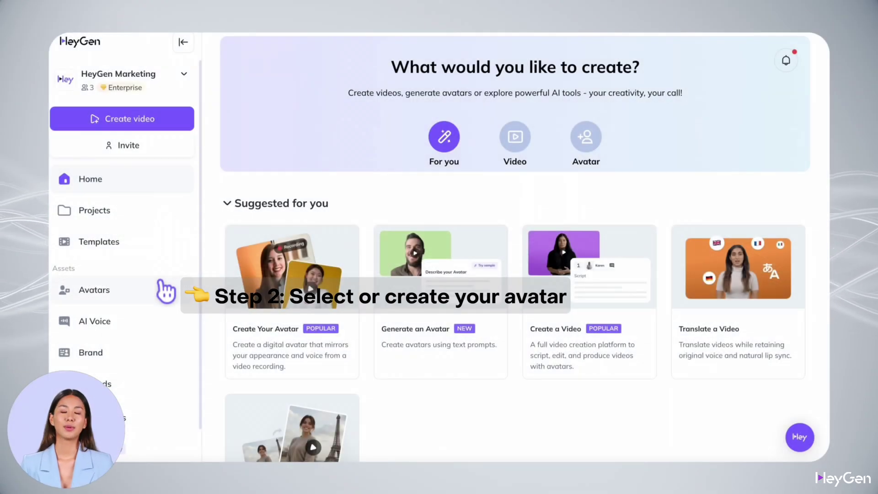
left_click(166, 293)
scroll(209, 290, "down", 8)
left_click(299, 121)
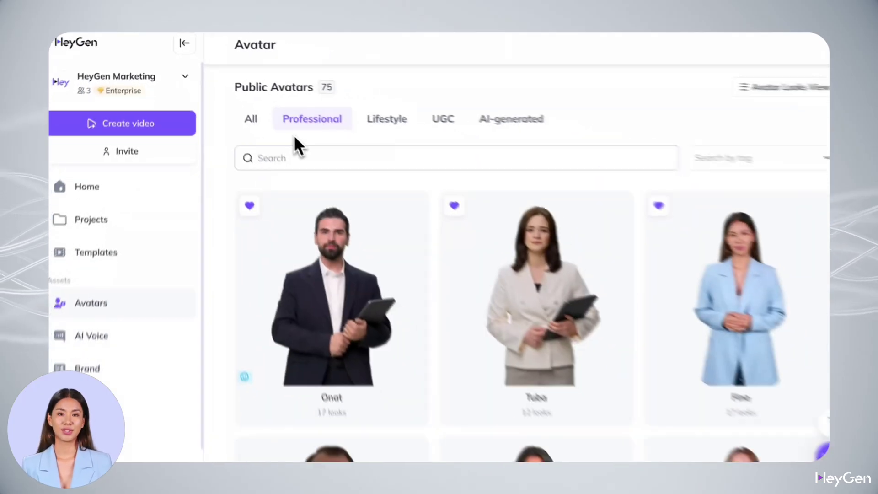
scroll(215, 190, "down", 10)
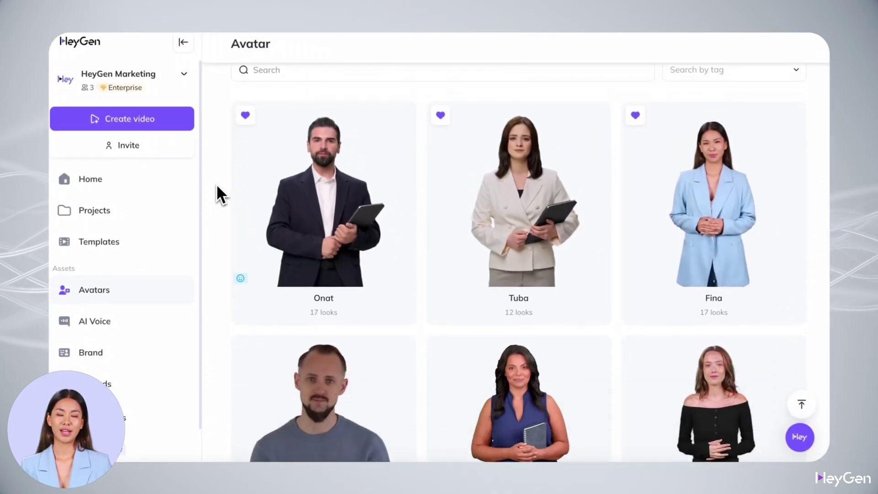
scroll(217, 187, "up", 10)
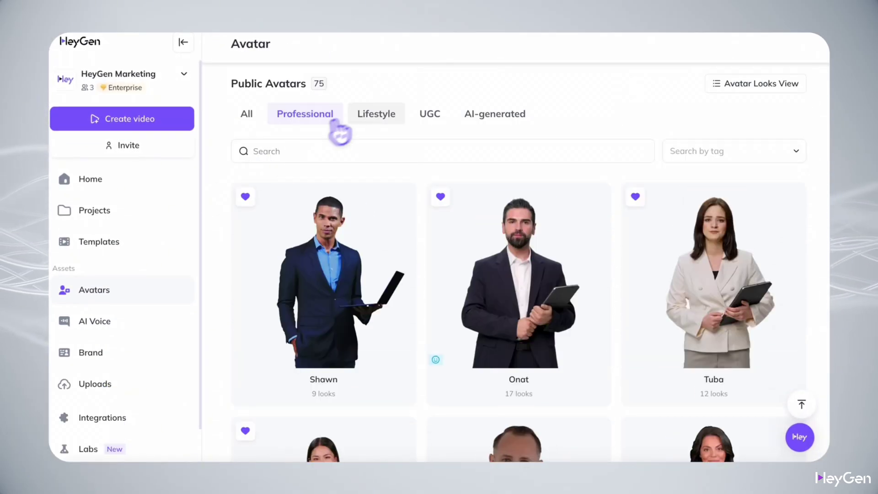
left_click(375, 114)
scroll(220, 231, "down", 1)
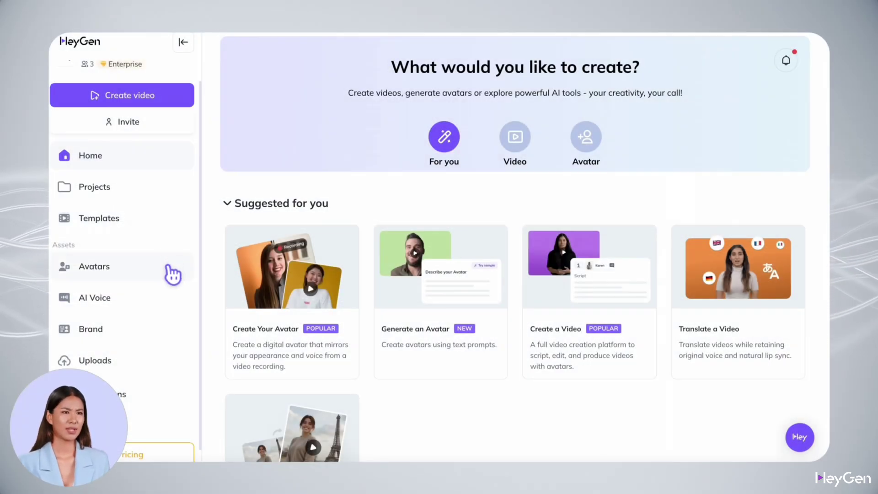
Go through Hyper Realistic Avatar setup with the Still style and text instructions, up to footage upload
left_click(173, 275)
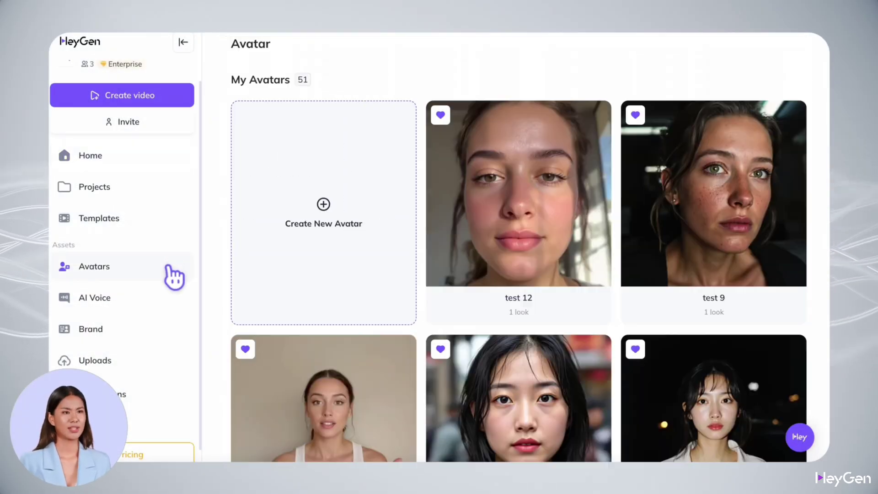
left_click(299, 215)
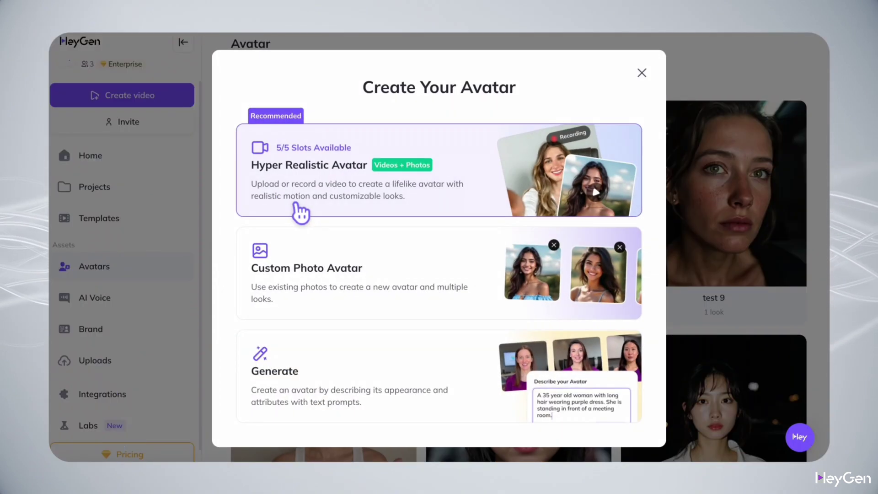
left_click(298, 212)
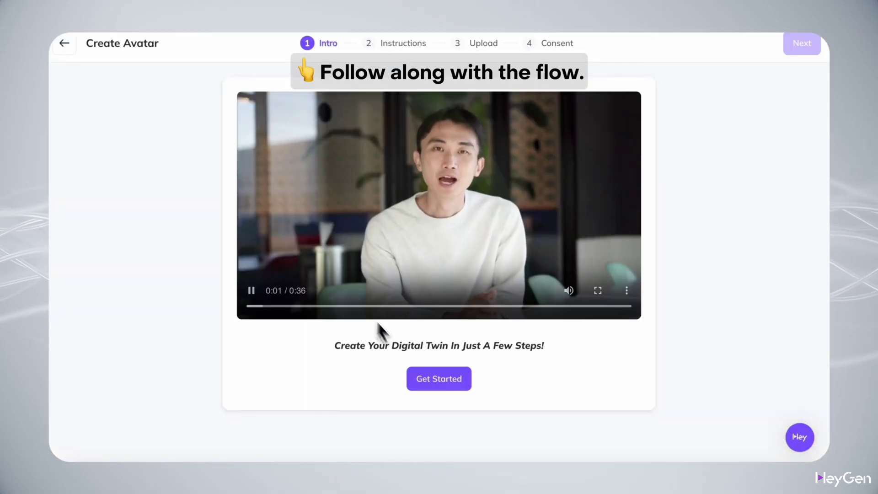
left_click(427, 379)
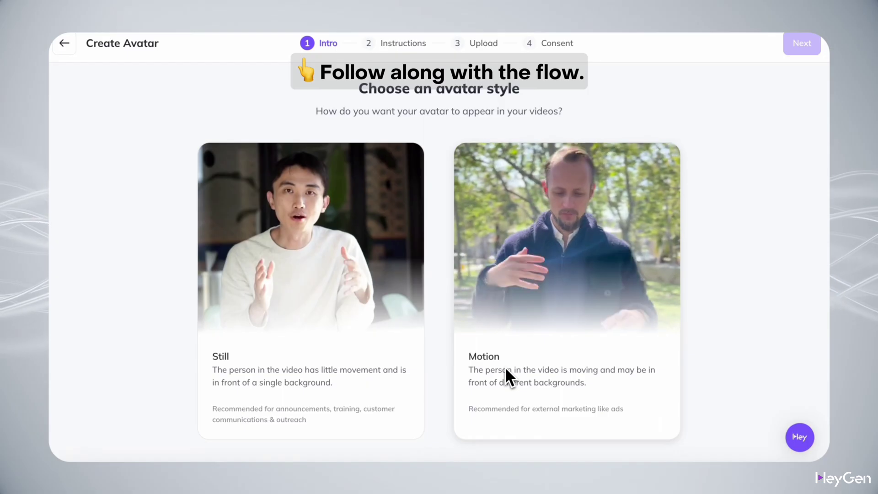
left_click(374, 382)
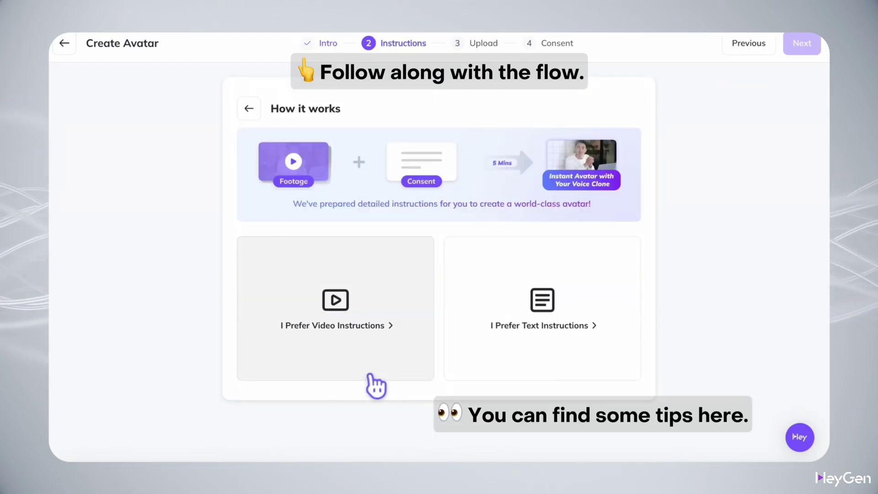
left_click(496, 375)
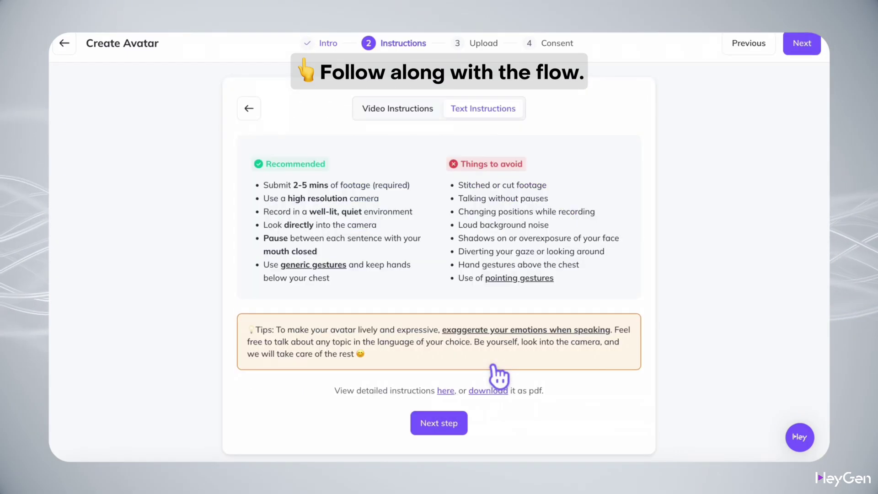
left_click(457, 428)
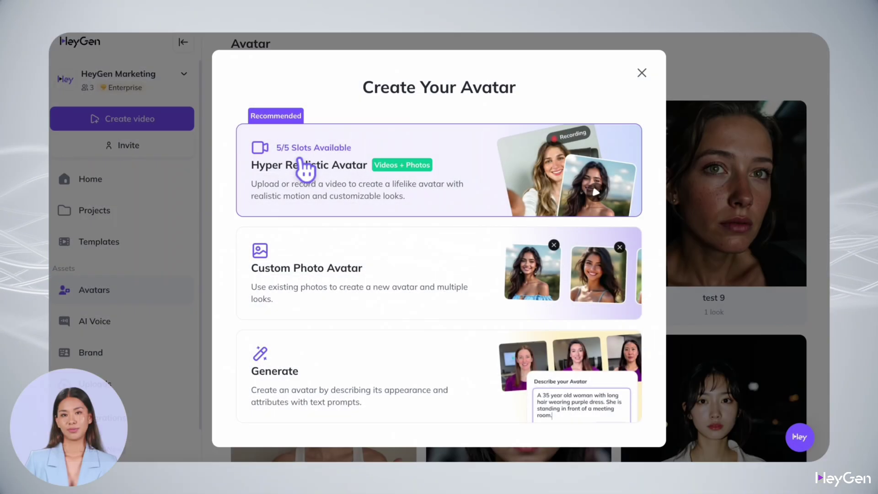
Upload four desktop photos as a custom photo avatar named Aria
left_click(321, 295)
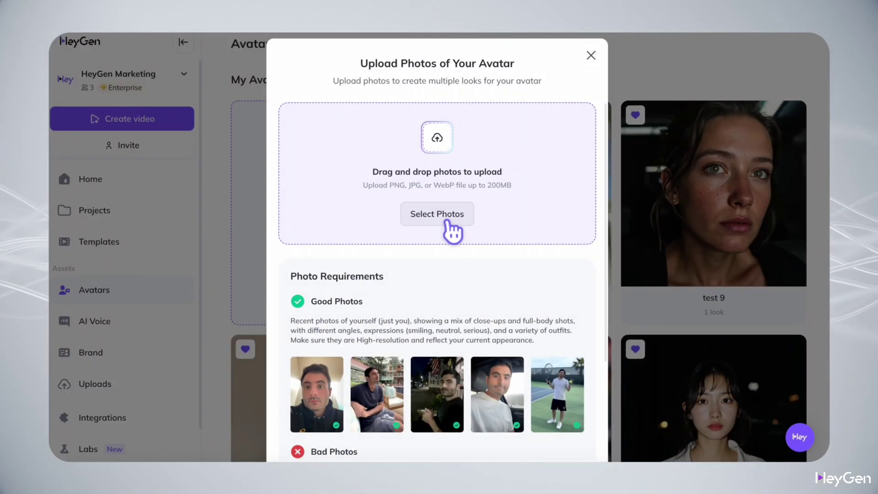
left_click(449, 223)
left_click(391, 181, "shift")
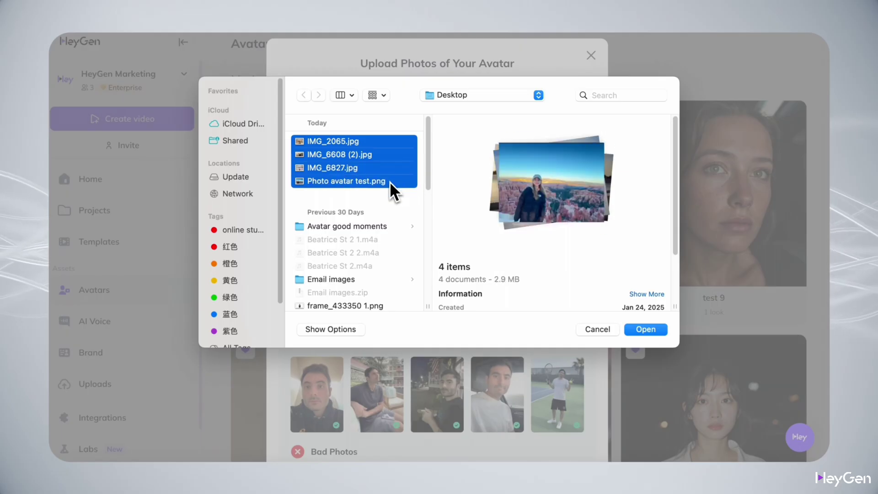
left_click(645, 329)
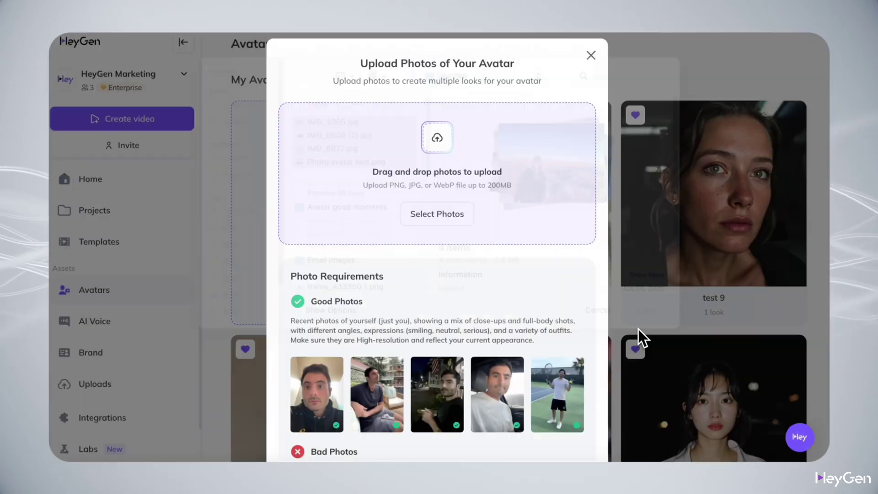
scroll(600, 393, "down", 5)
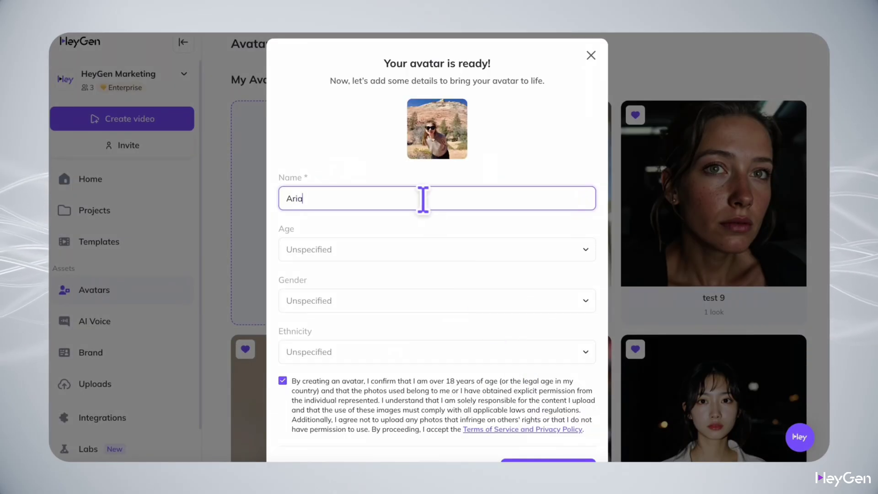
scroll(553, 439, "down", 2)
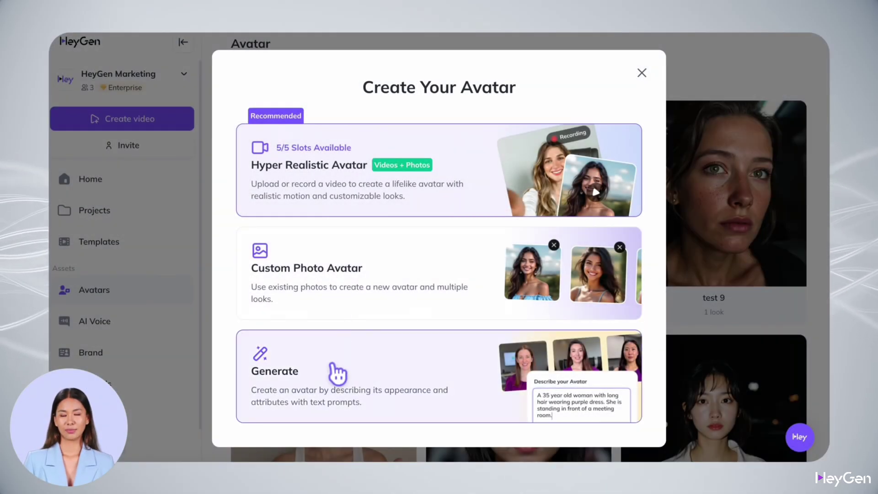
Describe the 'Tiktok influencer' woman avatar, keep Portrait and Upper Body, and generate previews
left_click(333, 365)
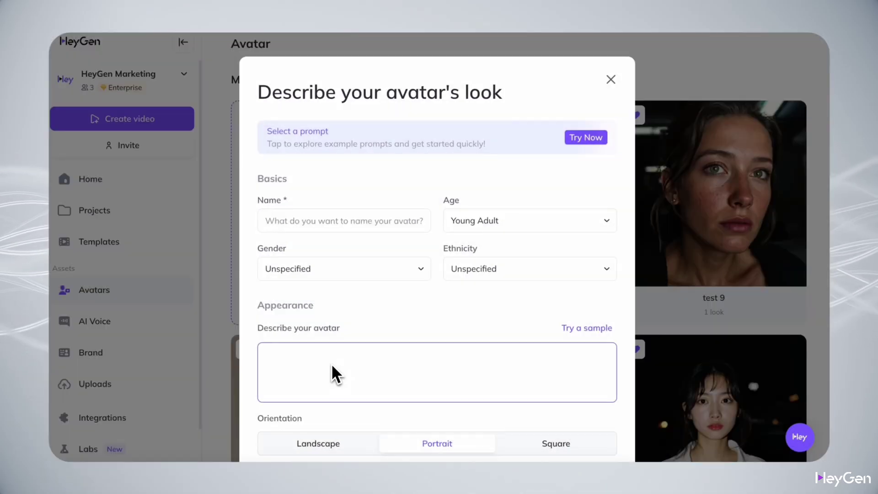
type("A woman in pink")
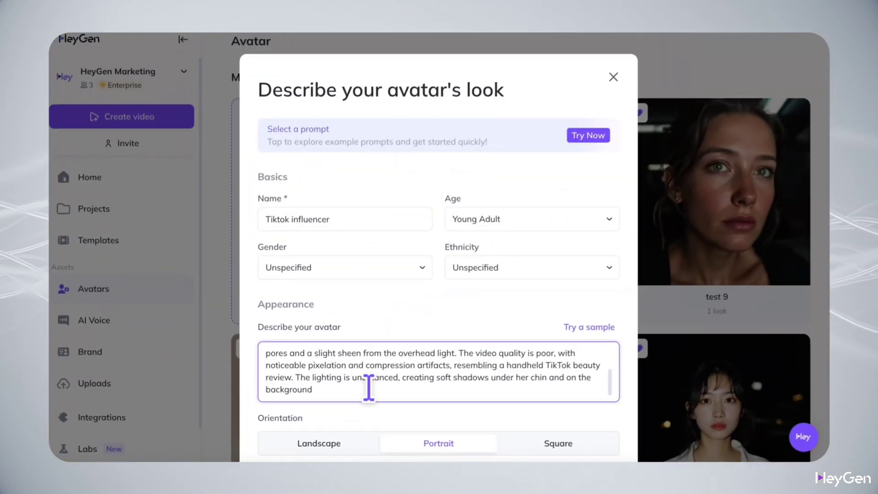
type("wall.")
scroll(370, 390, "down", 2)
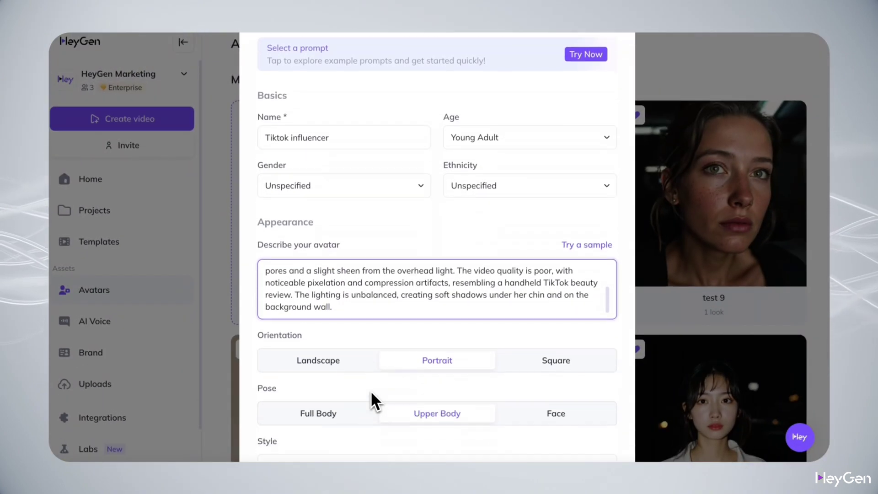
scroll(370, 392, "down", 2)
left_click(545, 435)
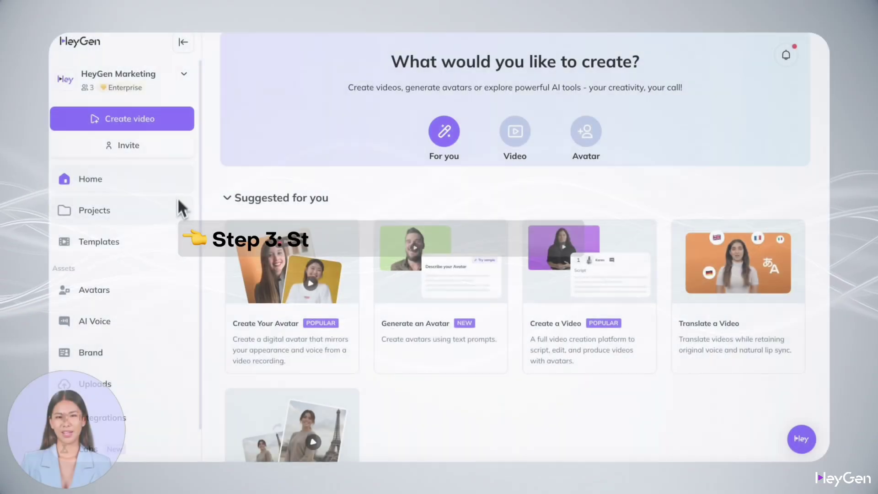
Create a new AI Studio video from the Public Relations II – Light template
left_click(174, 243)
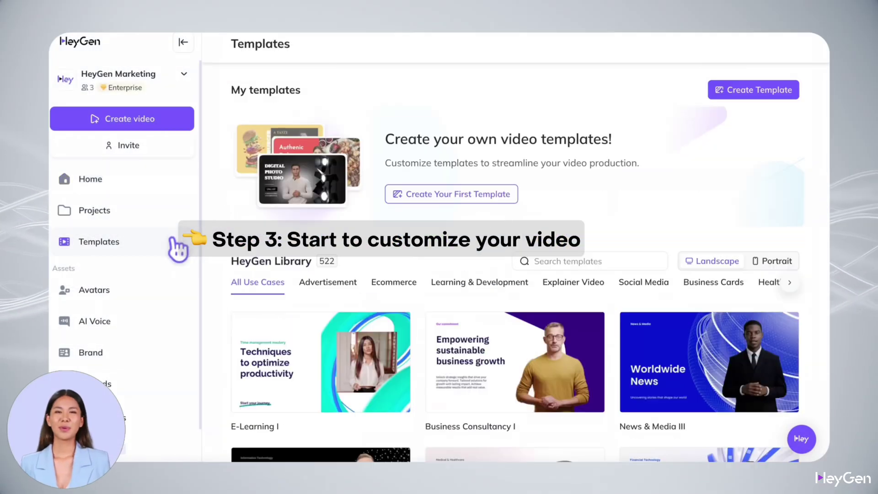
scroll(220, 275, "down", 5)
scroll(220, 275, "down", 20)
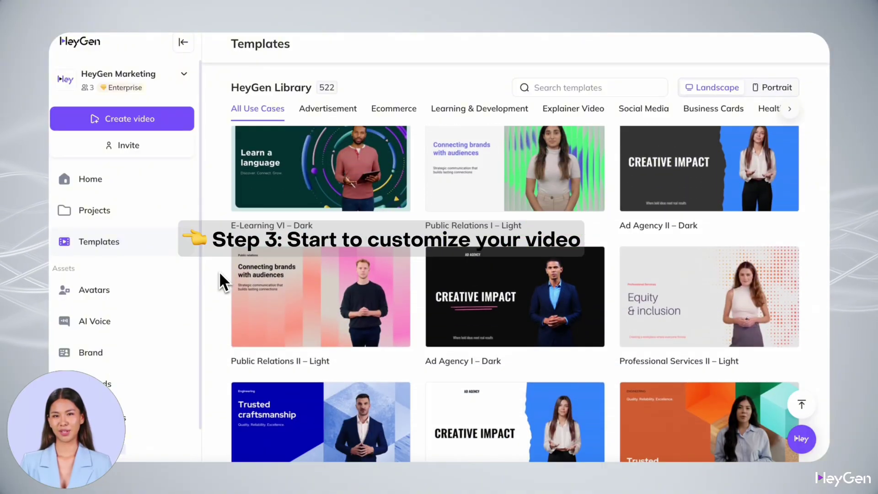
left_click(256, 288)
left_click(466, 386)
Set scene 1's script to 'Input the video script you have already prepared here!' and swap August for seated Fina
key("ctrl+a")
type("Input the video script")
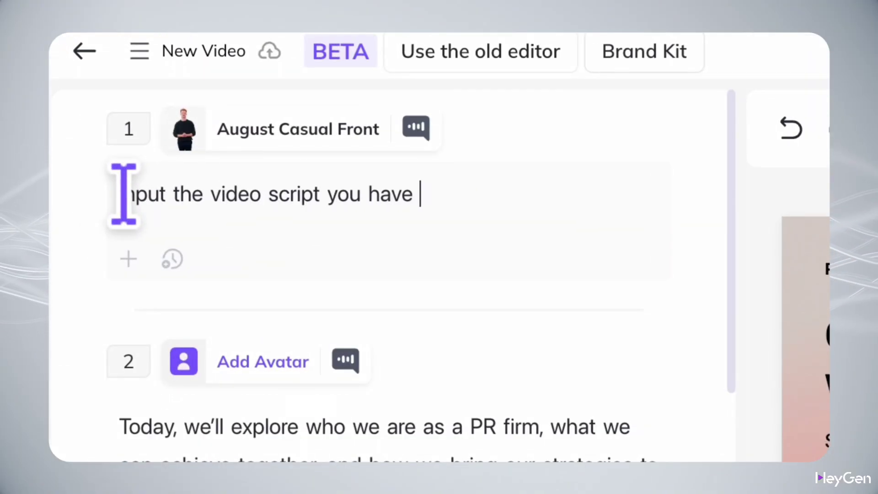
type(" you have already prepared here!")
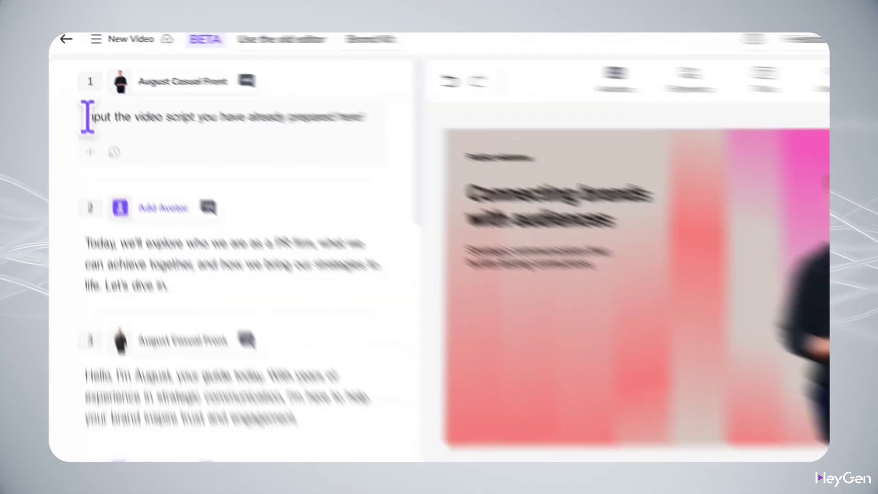
left_click(680, 272)
left_click(551, 71)
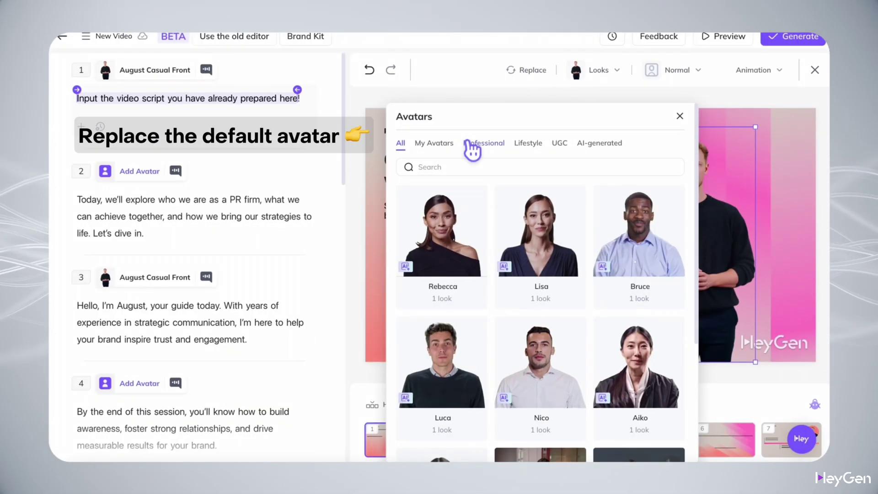
left_click(471, 146)
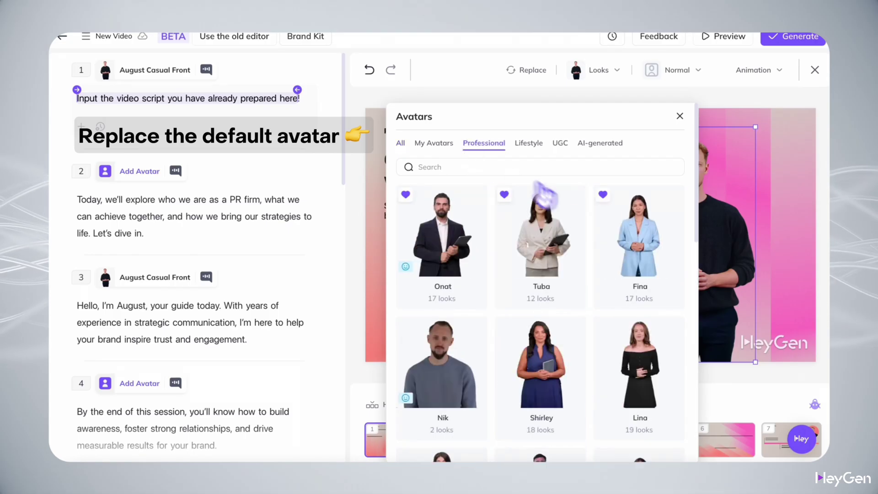
left_click(631, 254)
left_click(567, 295)
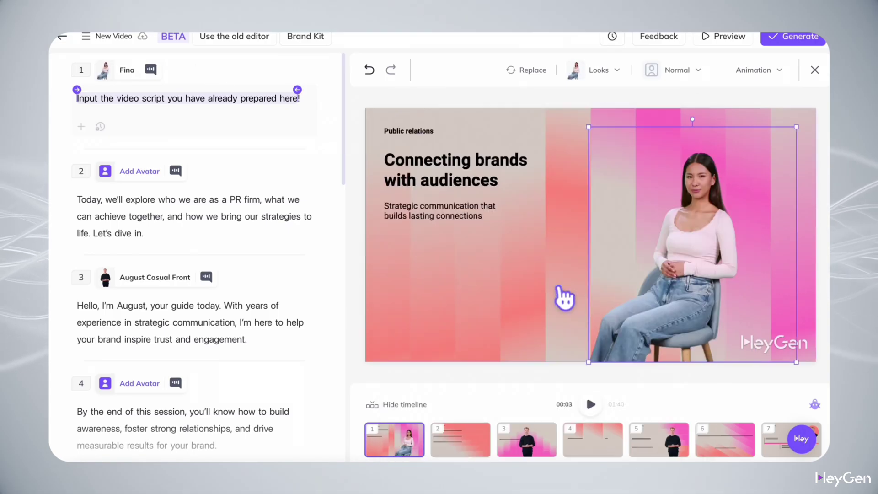
Change the heading to 'Customize it to be your own!' in Montserrat Bold and move it mid-slide
double_click(480, 178)
type("Customize it to be your own!")
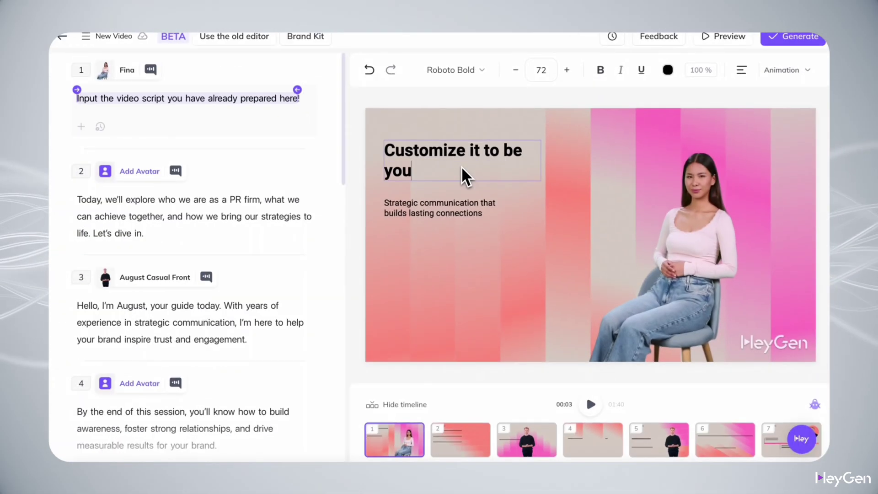
scroll(477, 165, "up", 5)
scroll(476, 183, "down", 3)
mouse_move(458, 186)
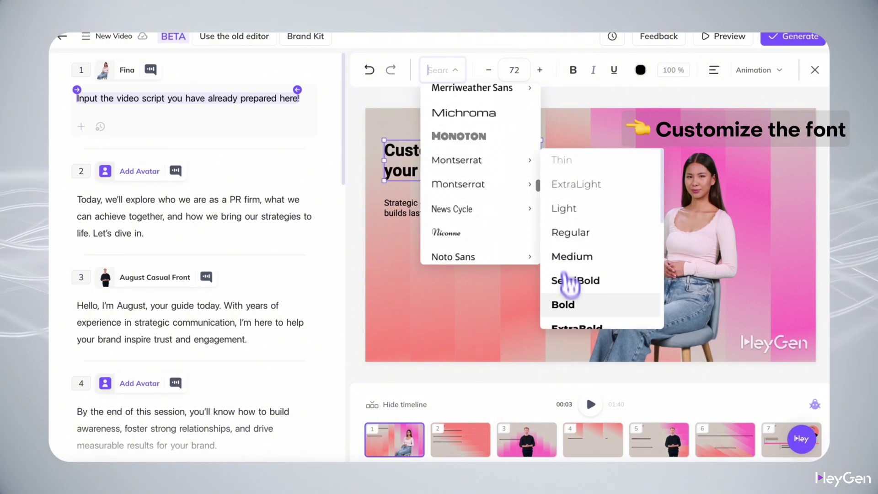
left_click(563, 304)
left_click_drag(494, 154, 654, 226)
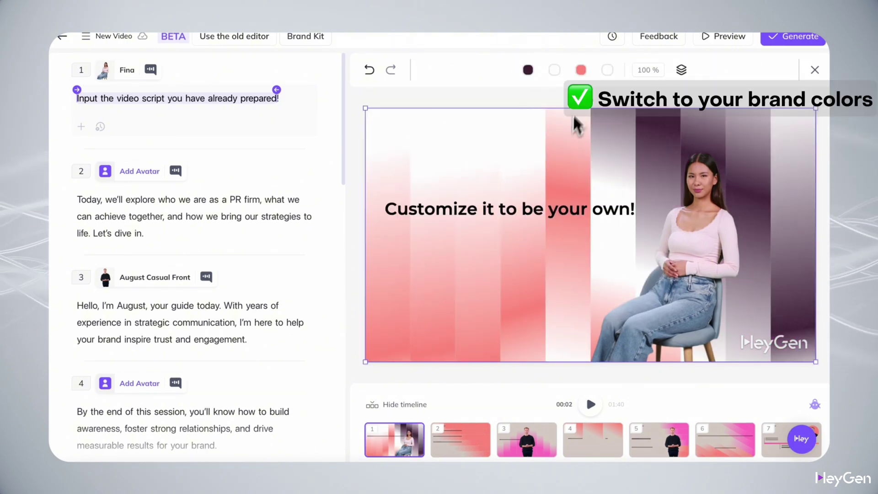
Turn the red background stripes purple and shrink the seated Fina avatar
left_click(581, 70)
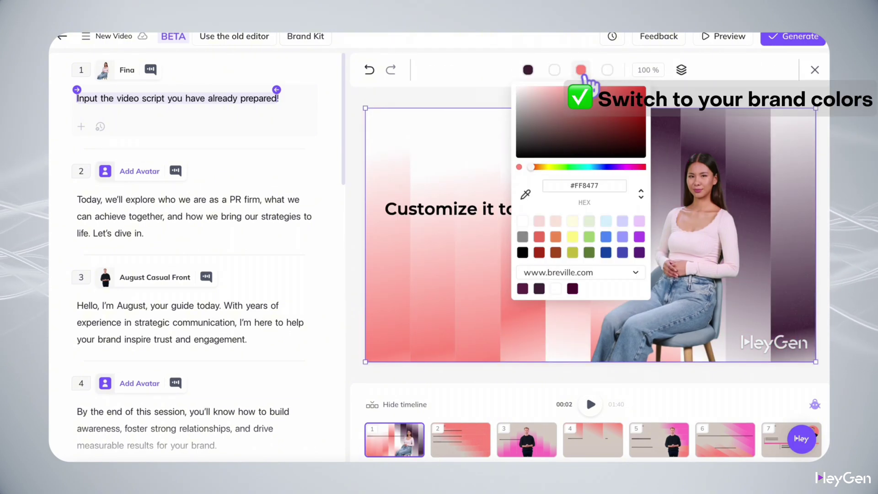
left_click(555, 289)
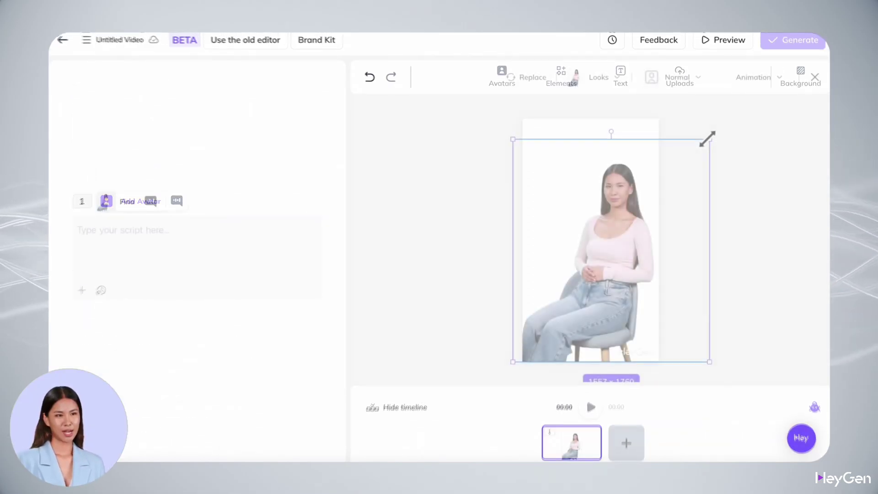
left_click_drag(709, 137, 595, 249)
left_click(593, 79)
Switch Fina to her standing Suit Front look and write the script 'Copy and paste the script which has ready here!'
left_click(500, 127)
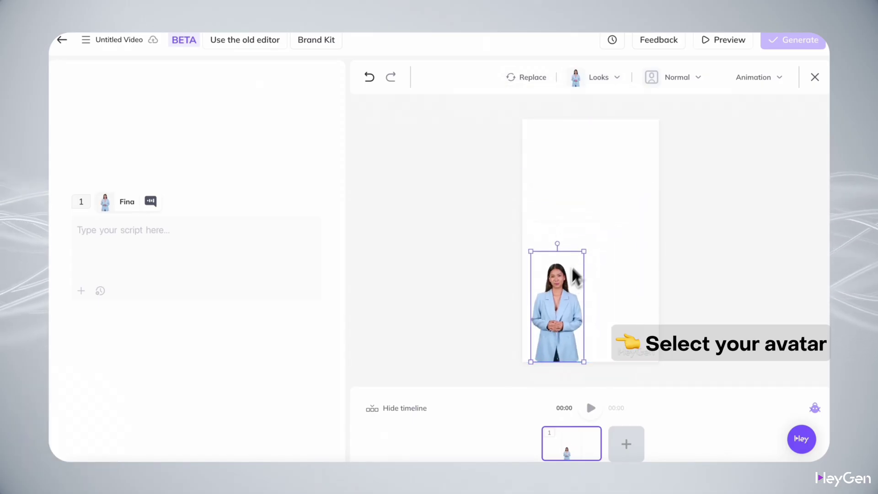
type("Copy and paste the")
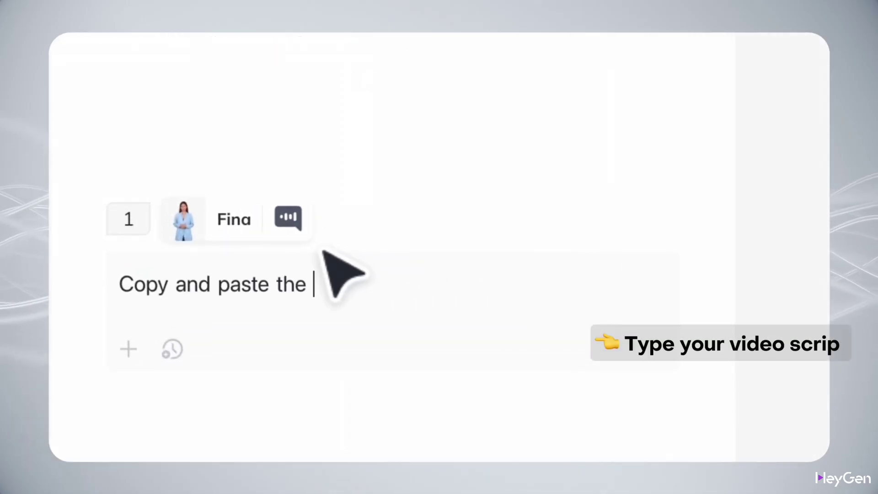
type("script h")
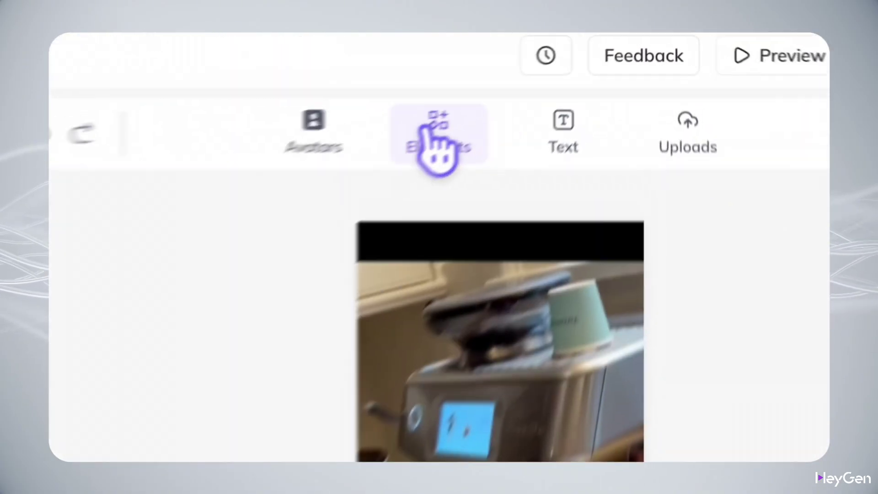
Add a square shape, stretch it into a tall rectangle, and send it behind the avatar
left_click(436, 132)
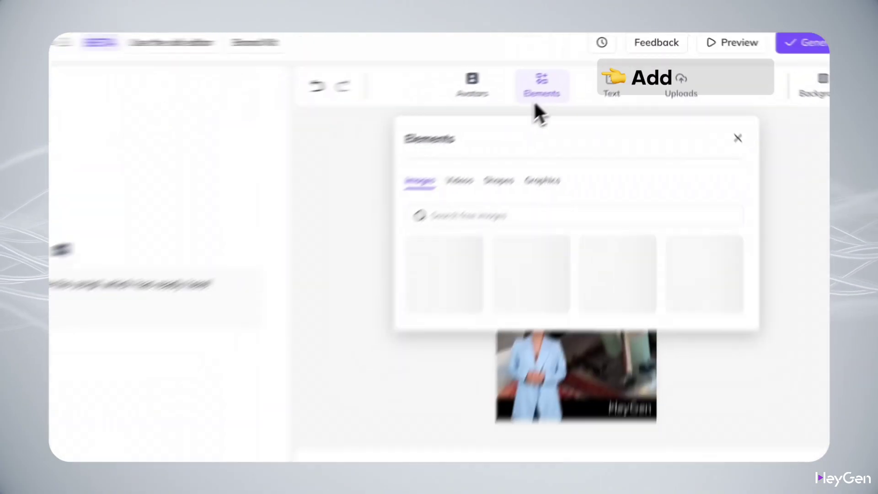
left_click(490, 158)
left_click(524, 158)
left_click(557, 195)
left_click_drag(541, 130, 657, 358)
right_click(605, 193)
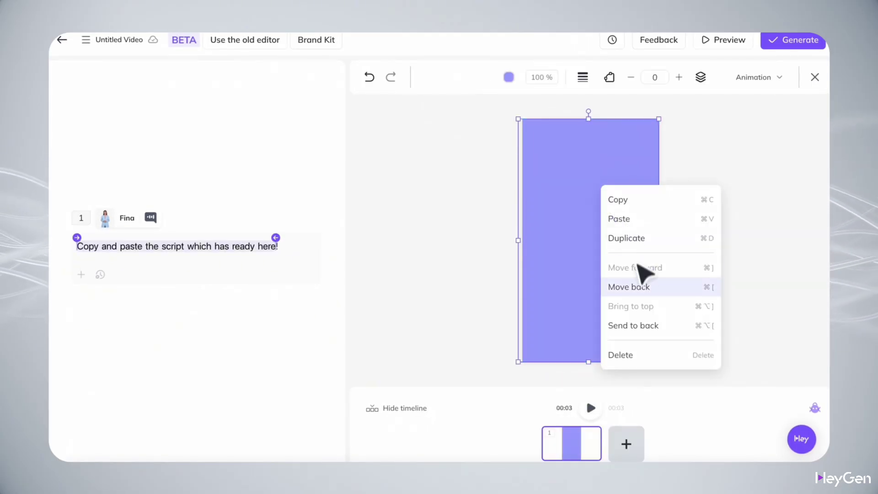
left_click(641, 287)
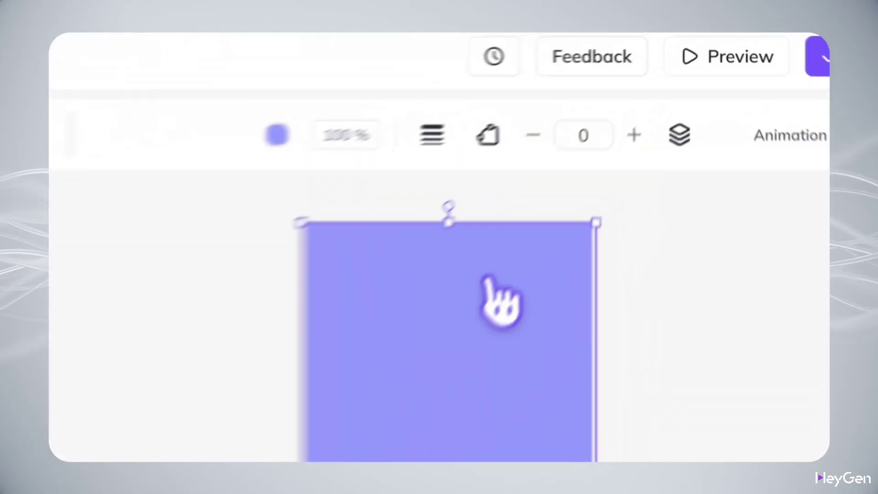
Set the rectangle to 30% opacity and black colour
left_click(544, 81)
left_click_drag(578, 120, 499, 140)
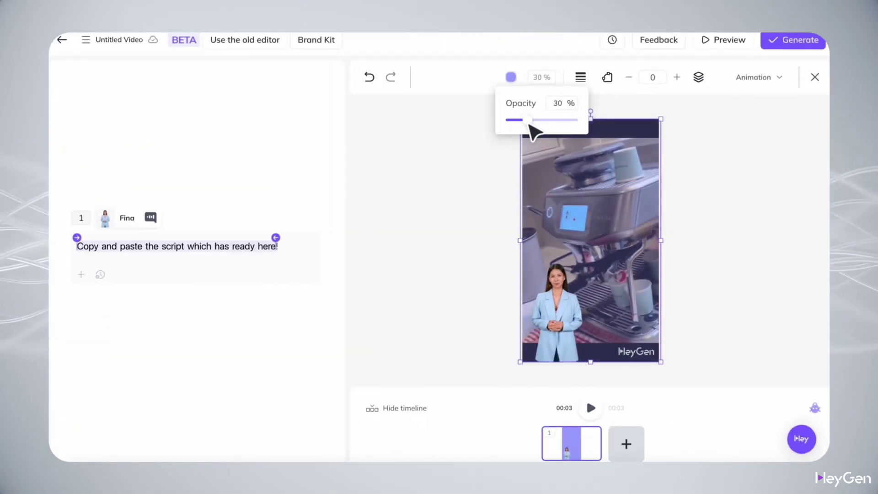
left_click(510, 77)
left_click(453, 256)
Add a Title 2 text over the clip and colour it white
left_click(446, 271)
left_click(619, 75)
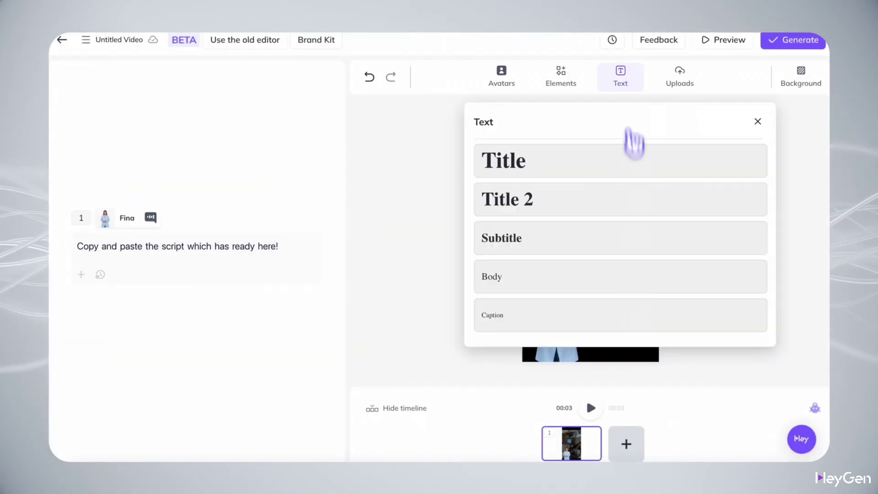
left_click(599, 200)
left_click(668, 77)
Change the caption to 'Introduce your product' and set its font to Montserrat
double_click(604, 243)
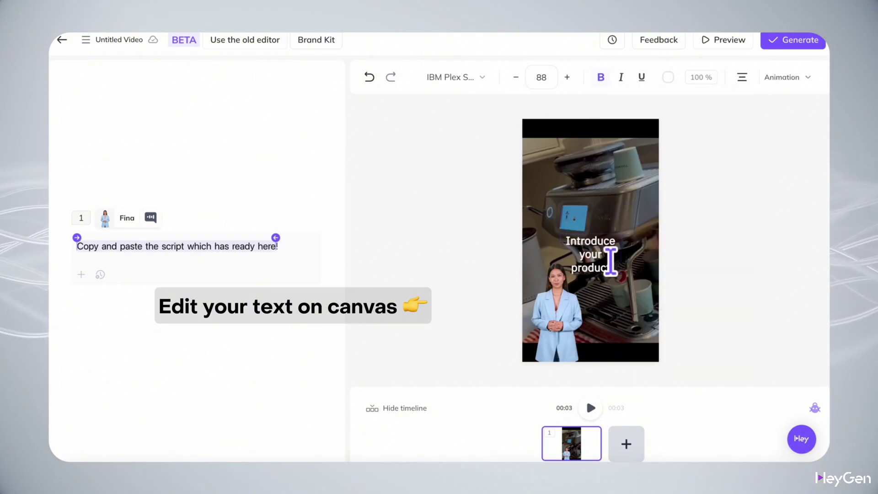
left_click(450, 77)
left_click(590, 225)
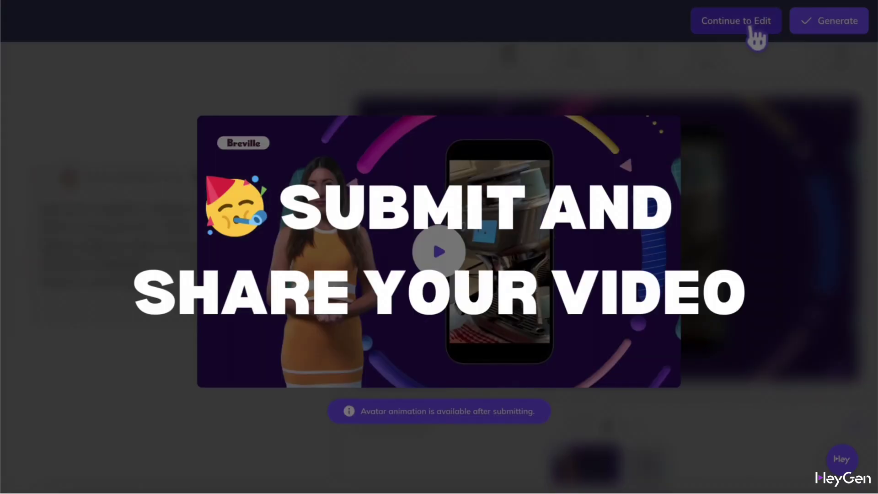
Generate the video, turn on and publish its captions, and download it captioned at 1080P
left_click(837, 44)
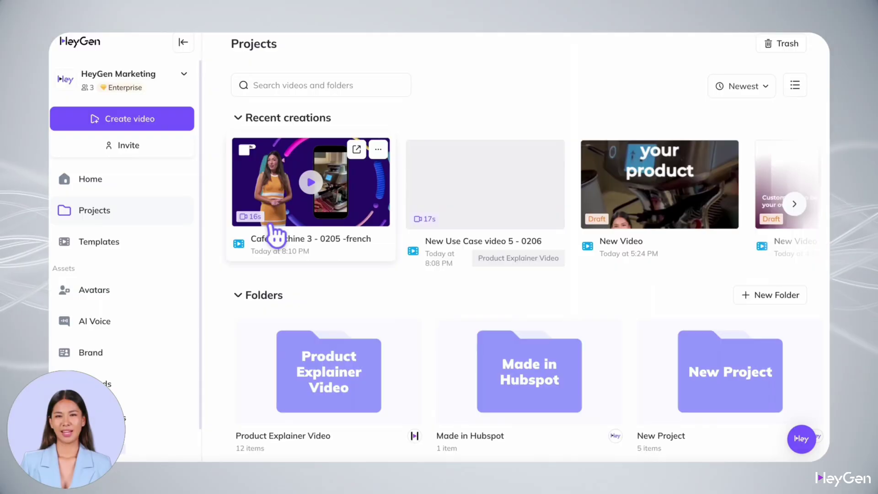
left_click(274, 231)
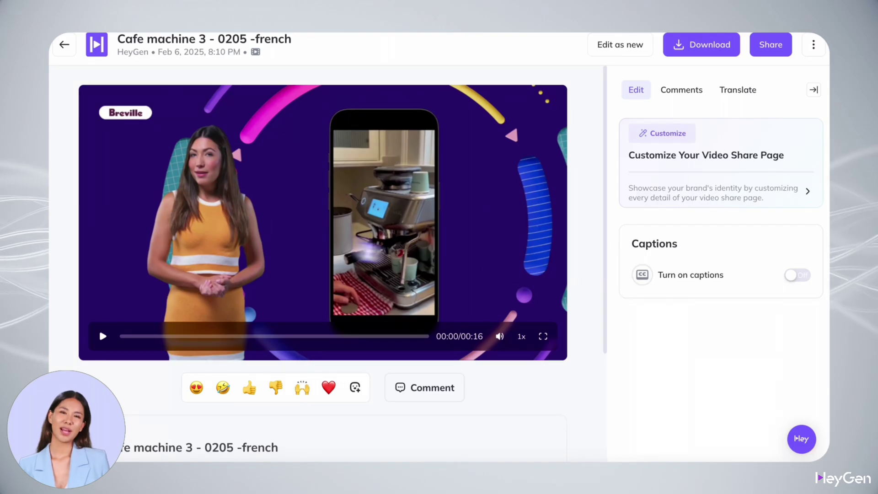
left_click(797, 274)
left_click(786, 309)
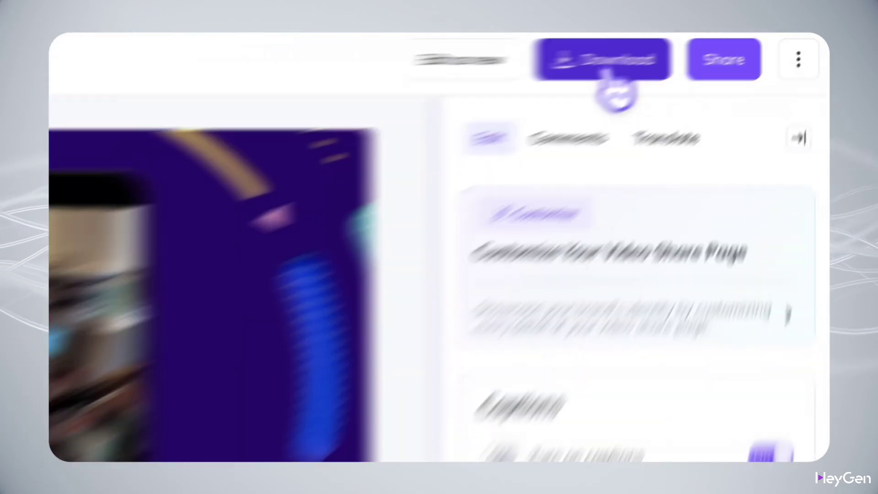
left_click(699, 41)
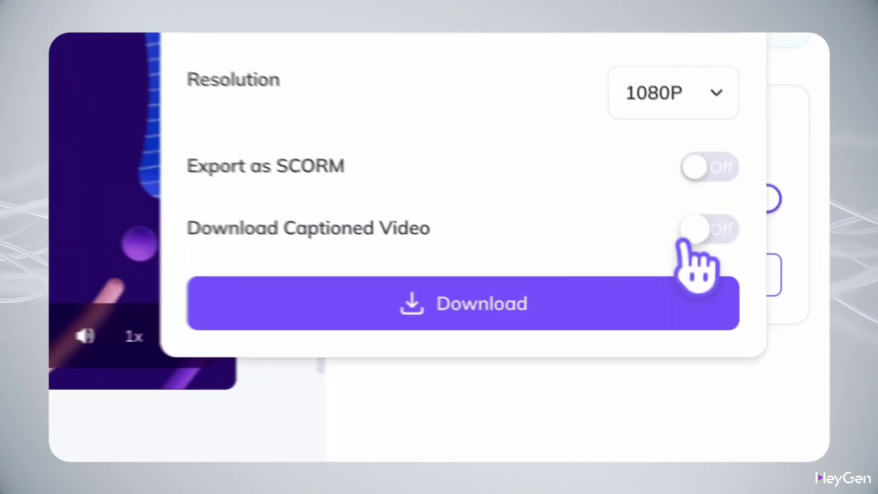
left_click(692, 232)
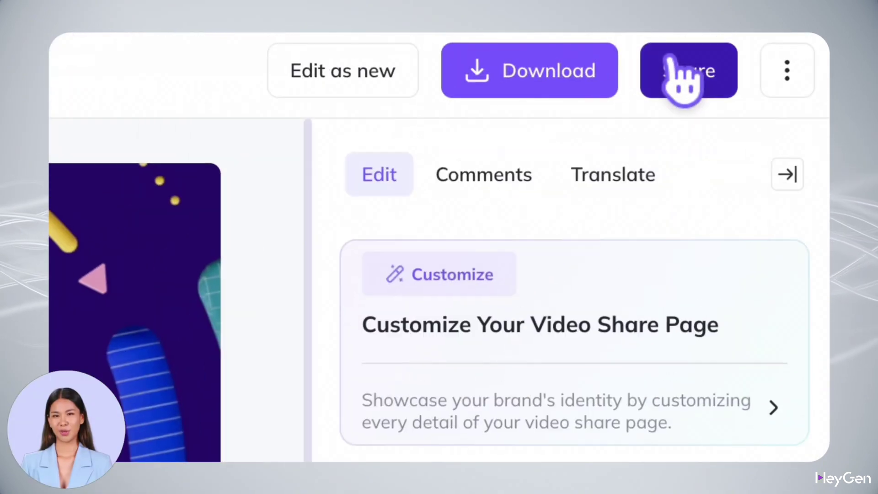
Publish the video to the web and copy its share link
left_click(770, 46)
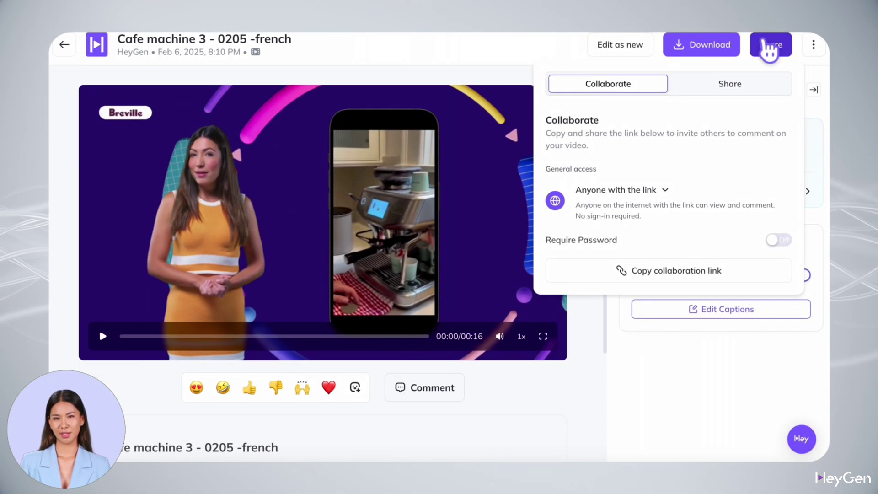
left_click(764, 87)
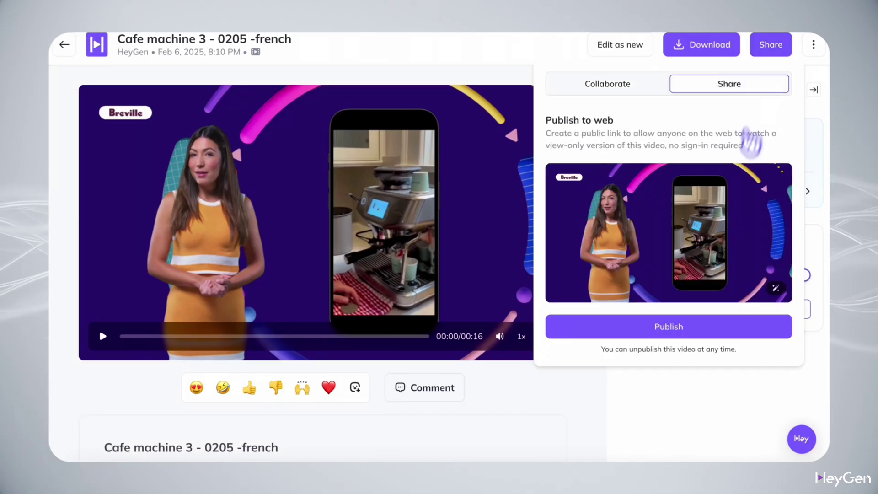
left_click(691, 329)
left_click(703, 345)
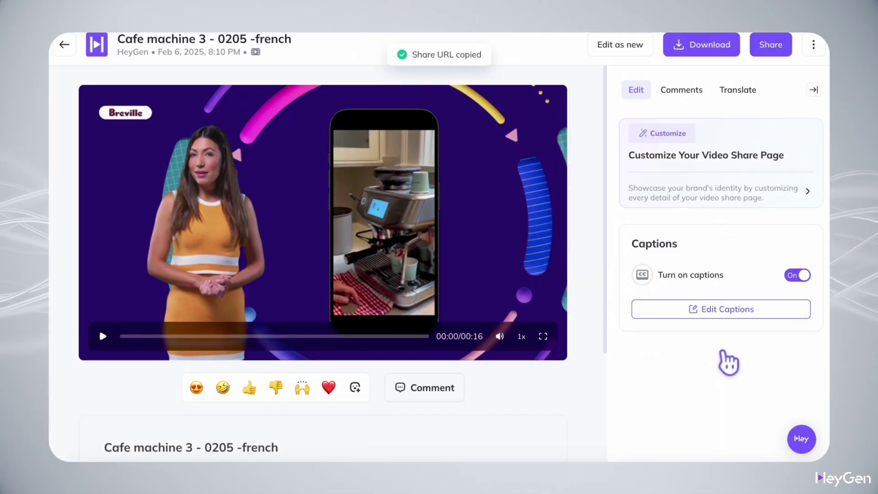